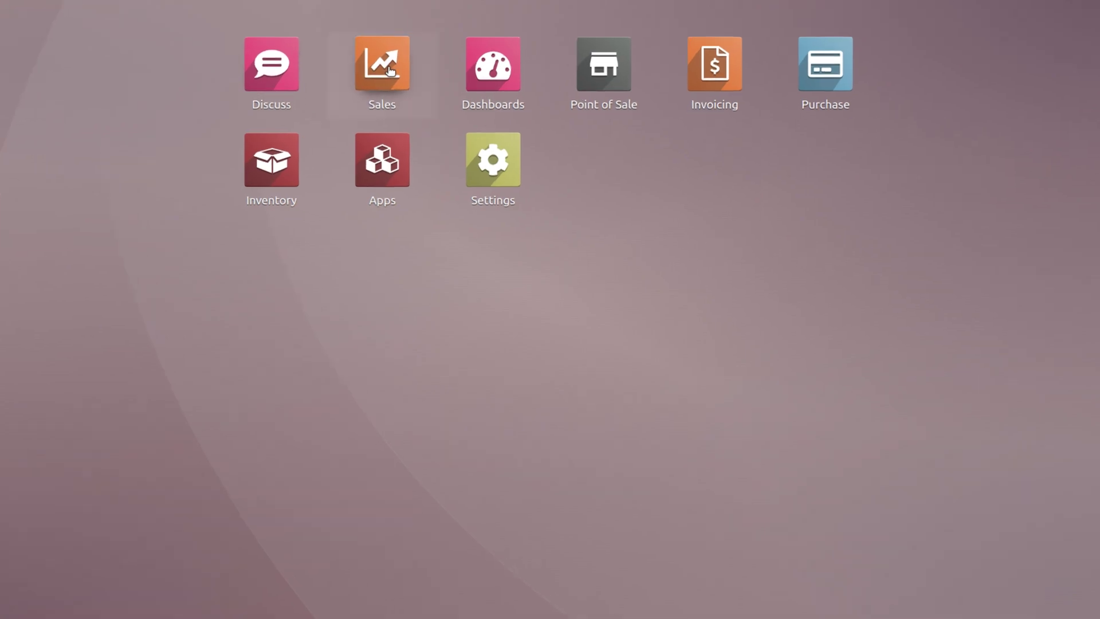
- Start a new quotation for Azure Interior with a Cable Management Box line
{"action": "left_click", "coordinate": [390, 70]}
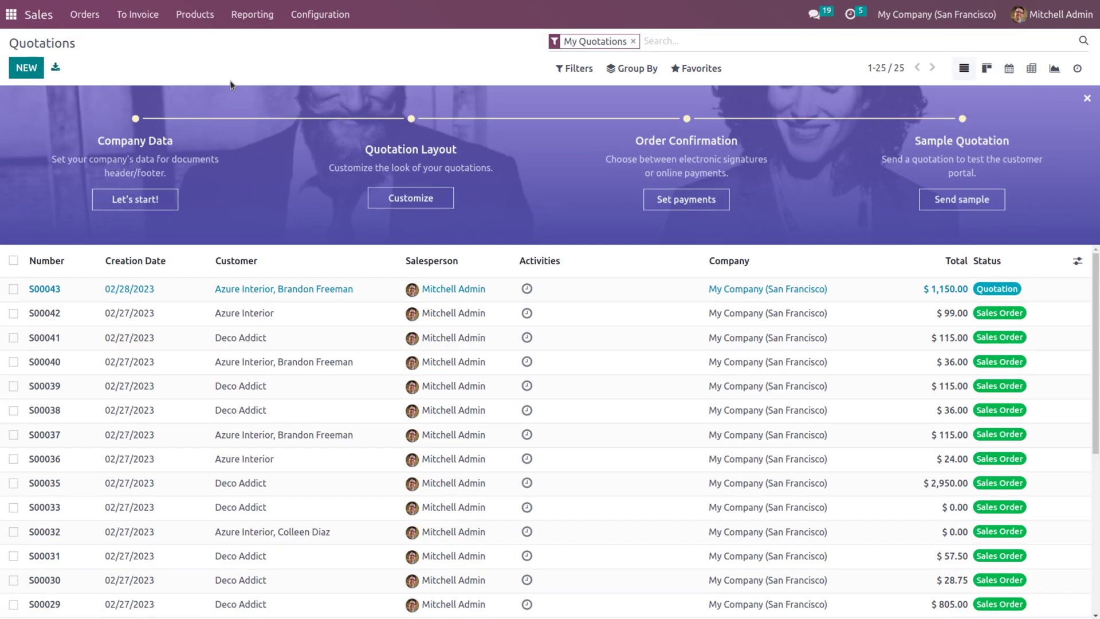
{"action": "left_click", "coordinate": [33, 65]}
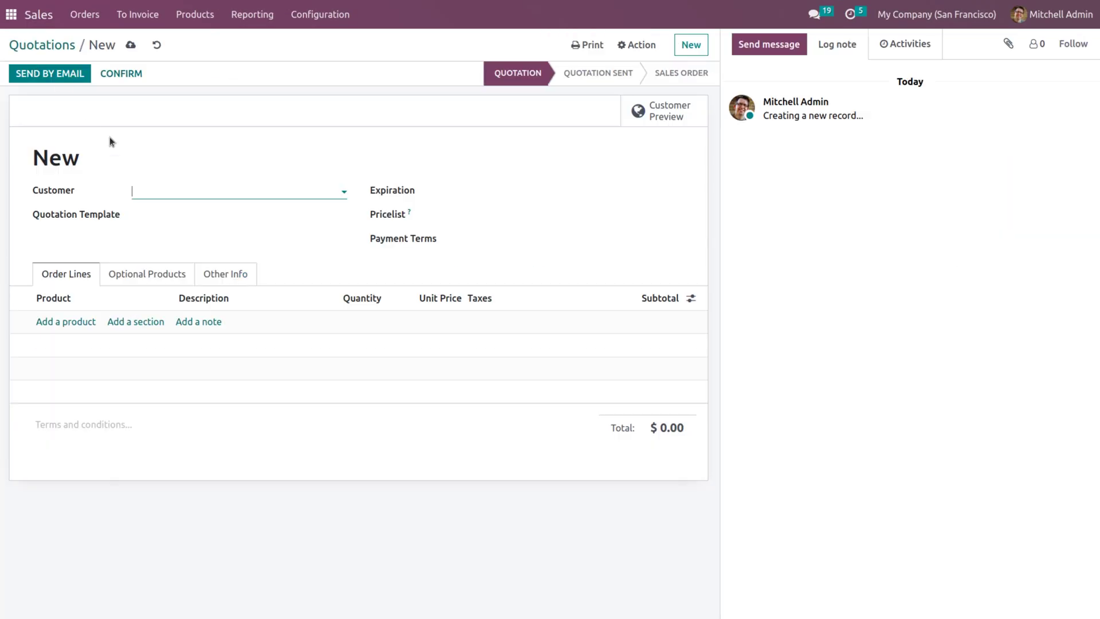
{"action": "left_click", "coordinate": [160, 192]}
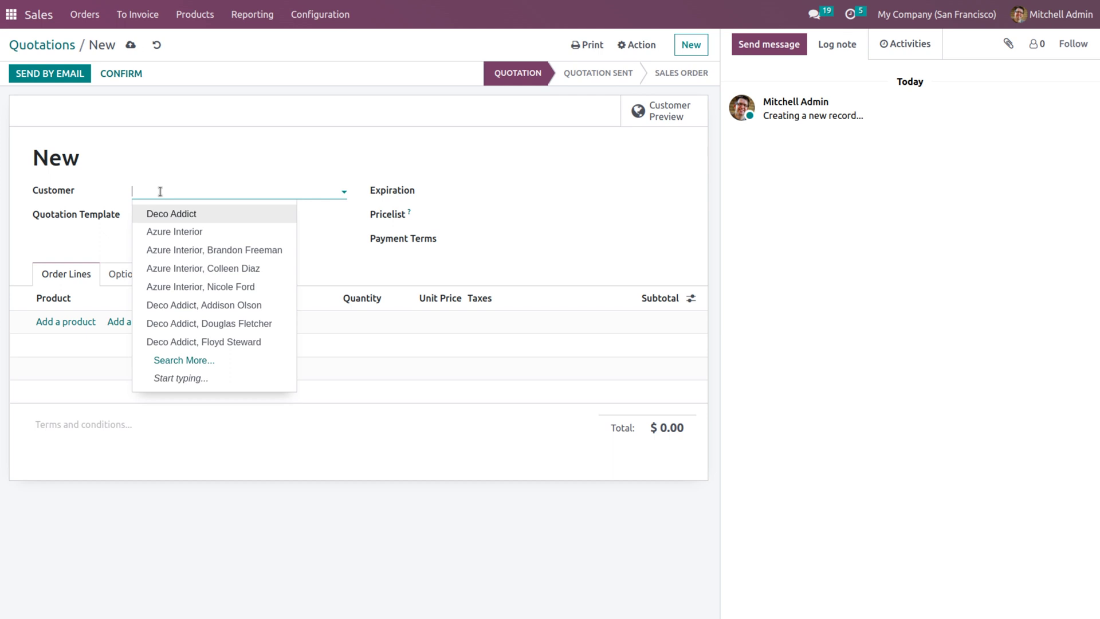
{"action": "left_click", "coordinate": [187, 273]}
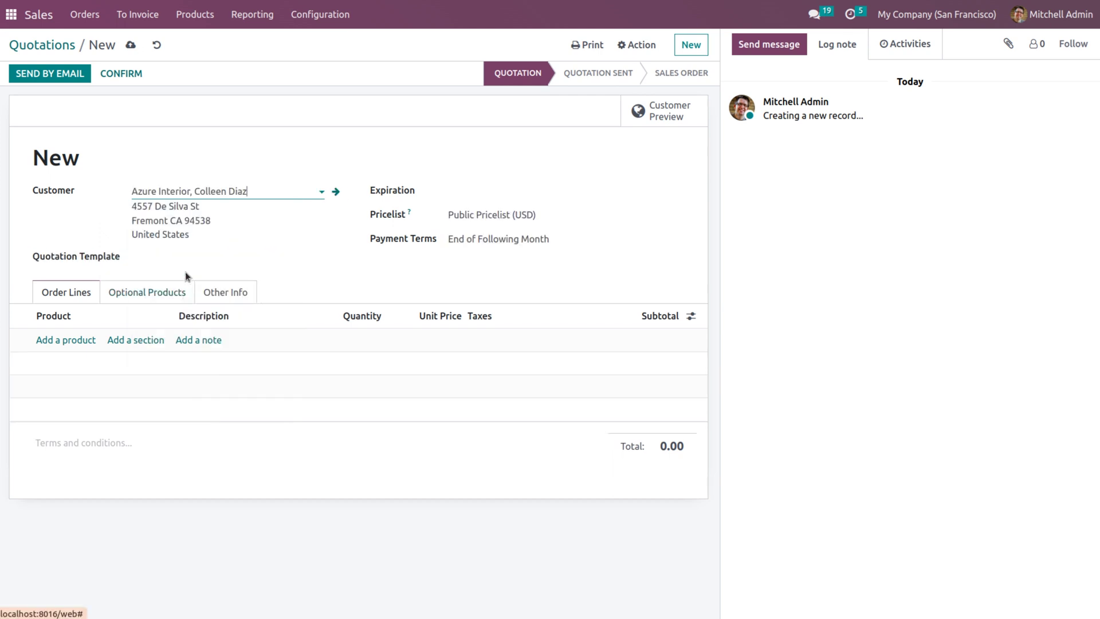
{"action": "left_click", "coordinate": [63, 341]}
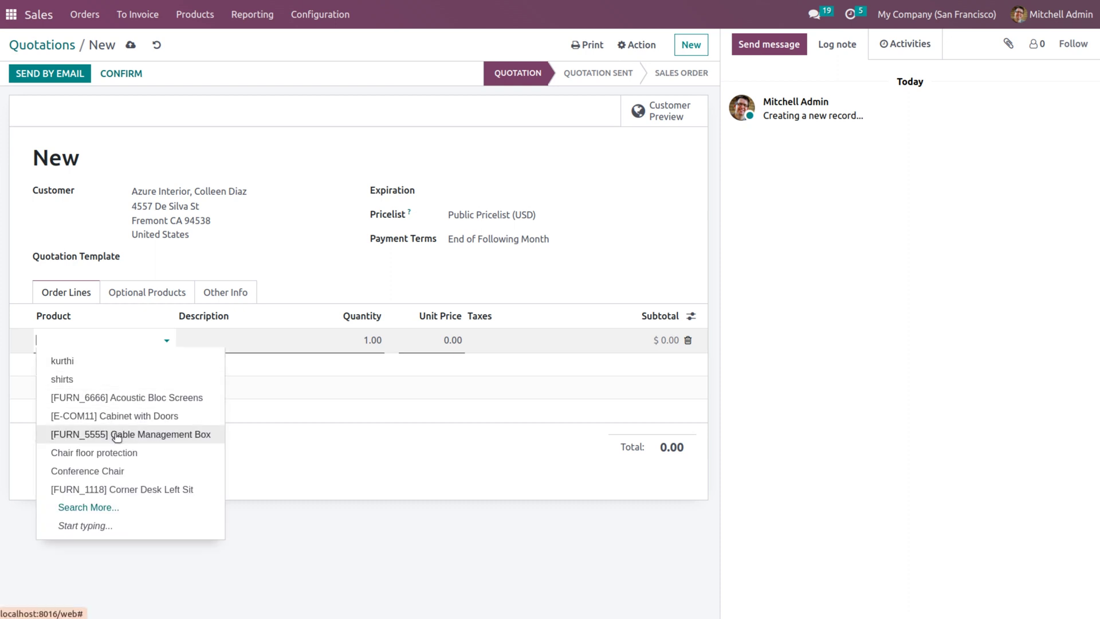
{"action": "left_click", "coordinate": [117, 436]}
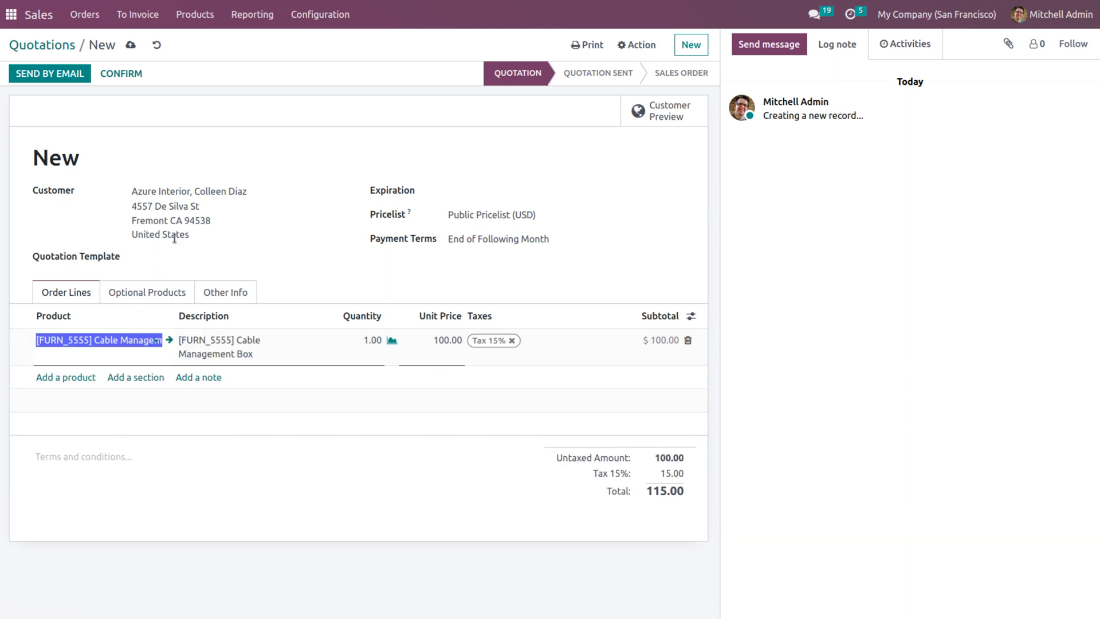
- Keep quantity 1.00, save the quotation as S00044 and confirm it as a sales order
{"action": "left_click", "coordinate": [376, 342]}
{"action": "left_click", "coordinate": [302, 247]}
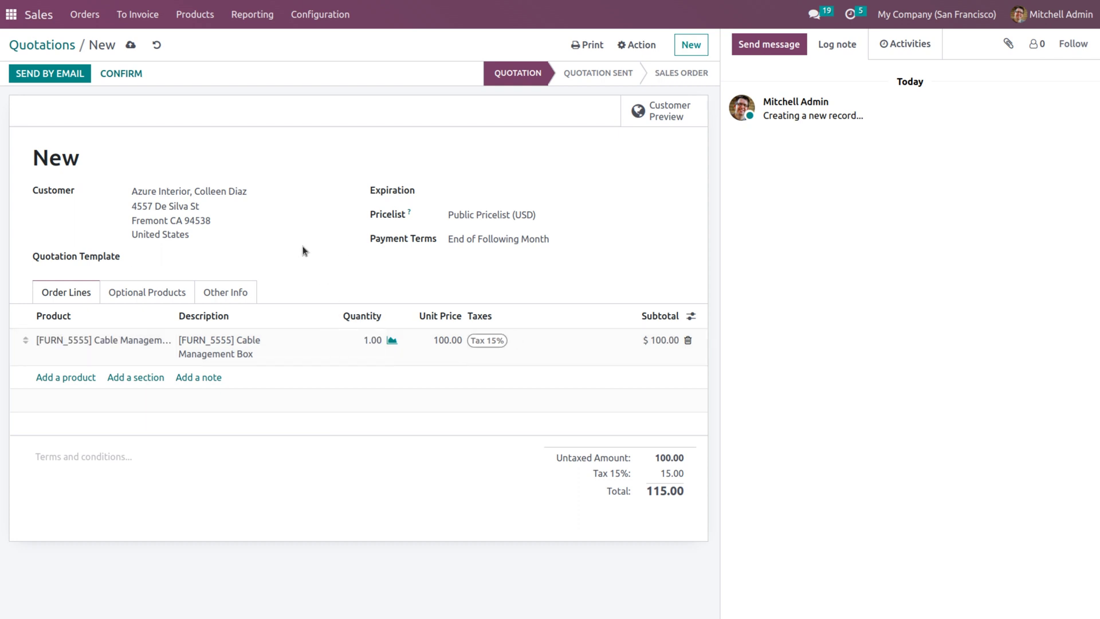
{"action": "left_click", "coordinate": [130, 45]}
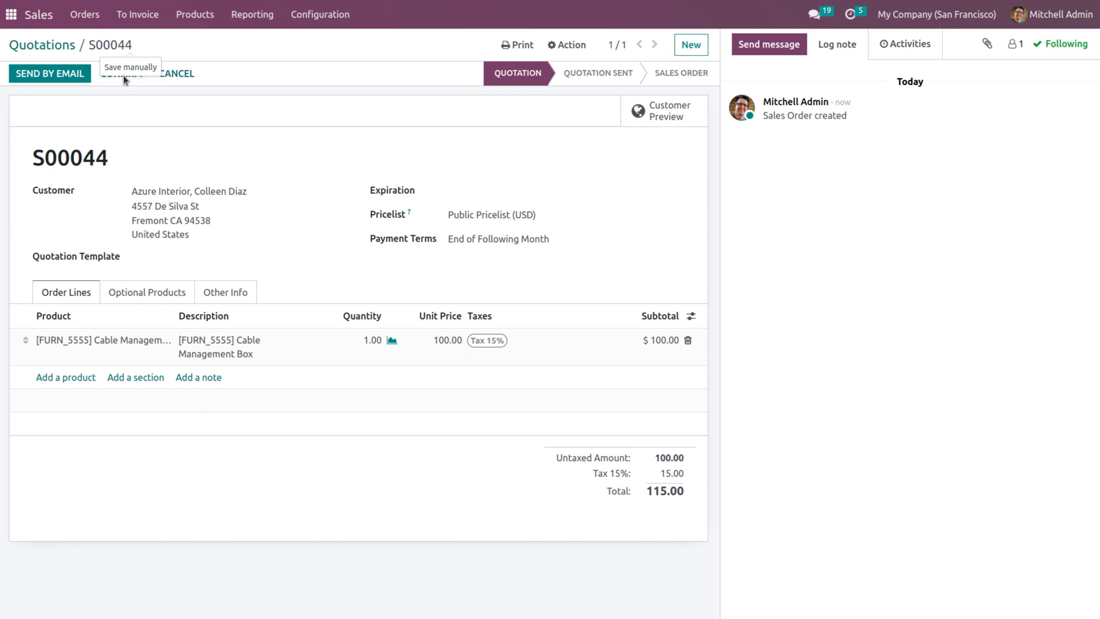
{"action": "left_click", "coordinate": [129, 76]}
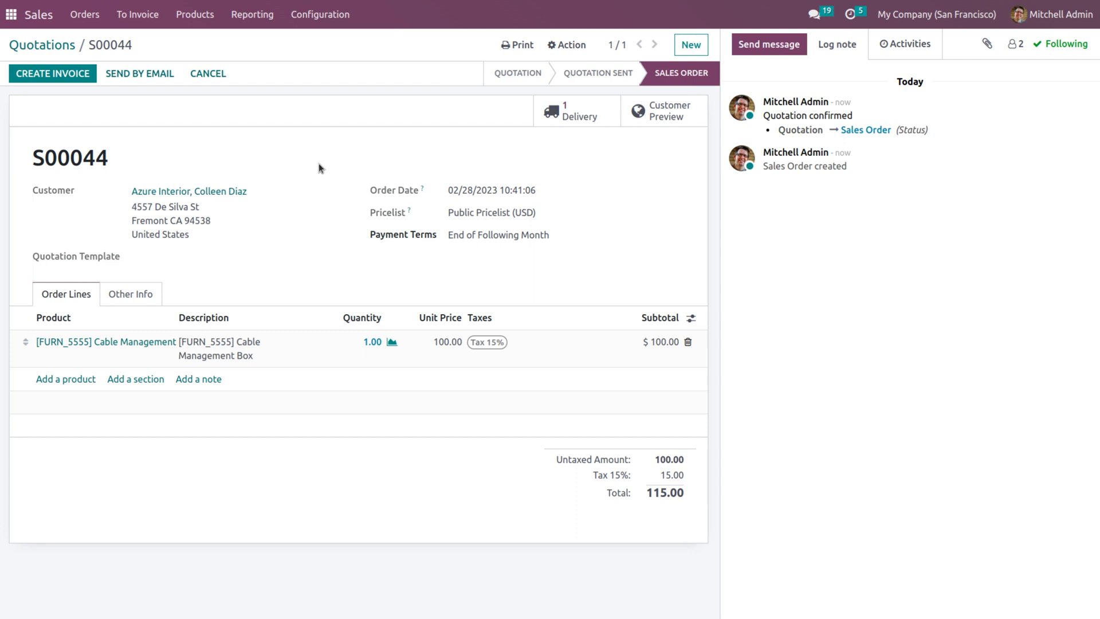
- Create a Regular draft invoice for order S00044
{"action": "left_click", "coordinate": [79, 77]}
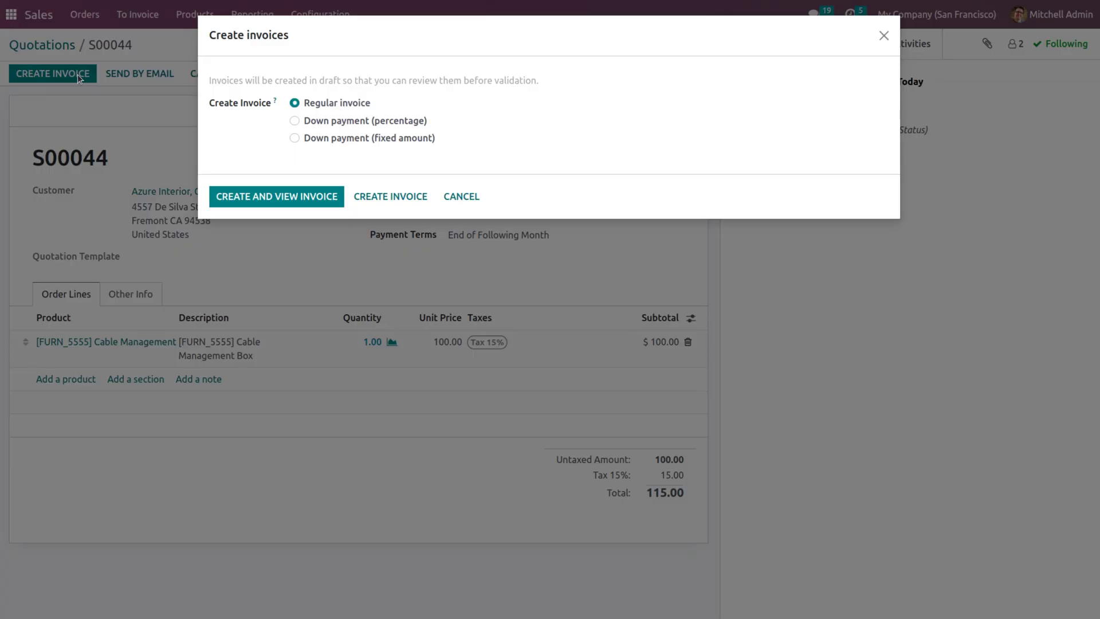
{"action": "left_click", "coordinate": [408, 202]}
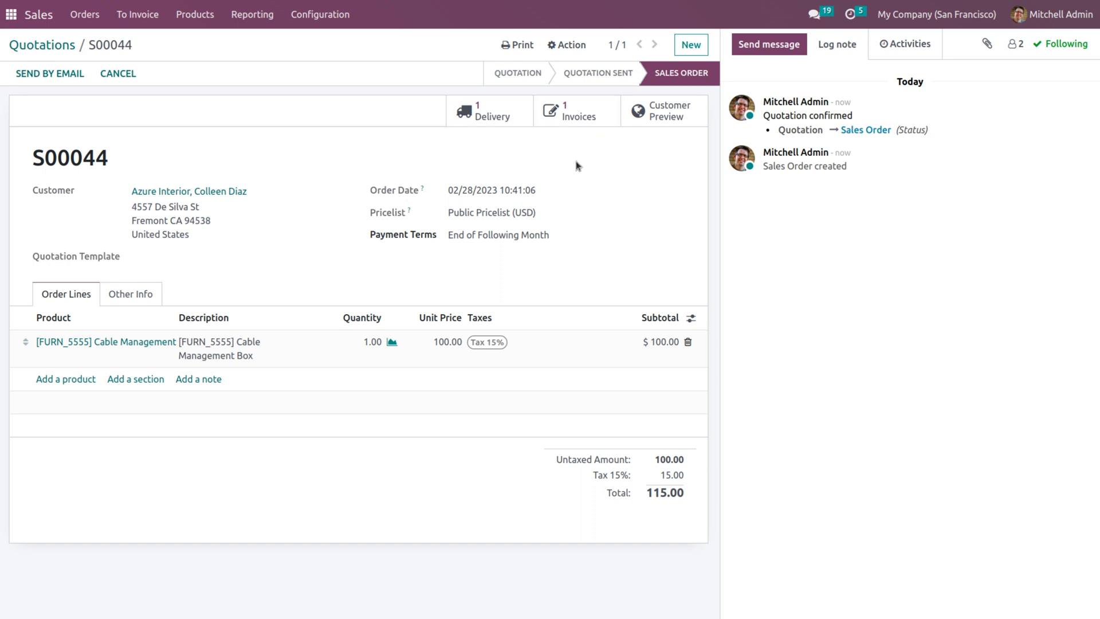
- Post the draft invoice as INV/2023/00010 and register its $115.00 payment via the Bank journal
{"action": "left_click", "coordinate": [571, 126]}
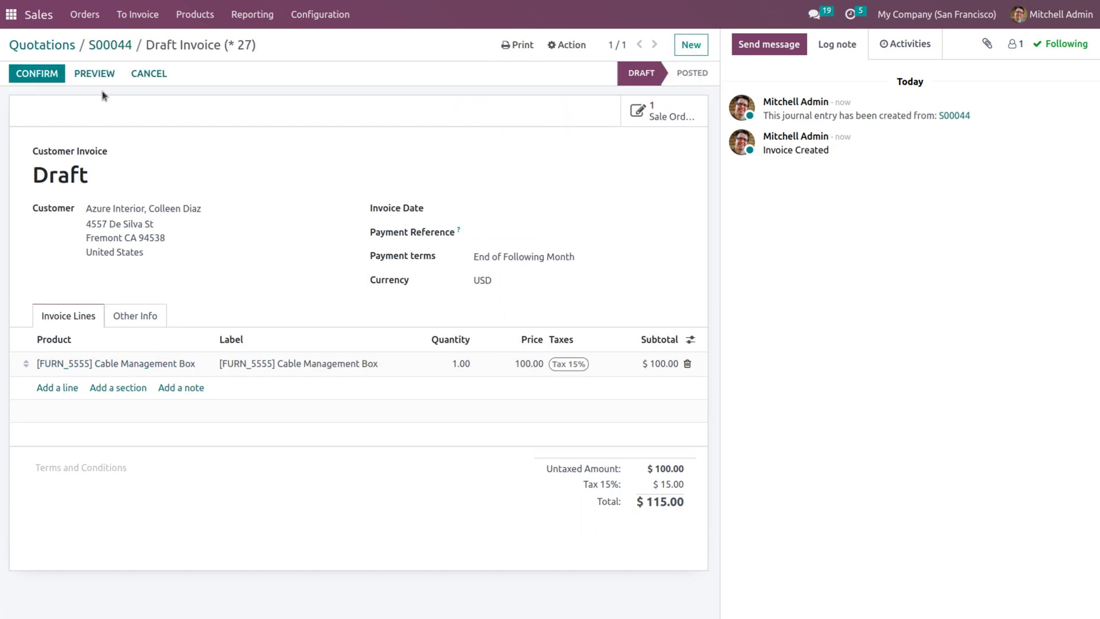
{"action": "left_click", "coordinate": [49, 76]}
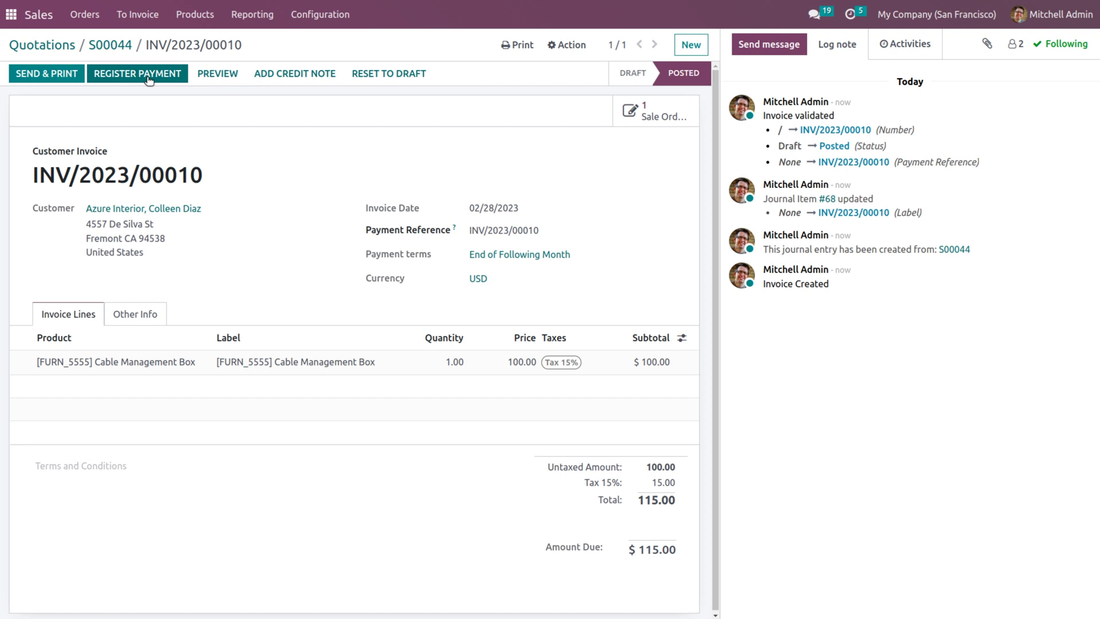
{"action": "left_click", "coordinate": [148, 78]}
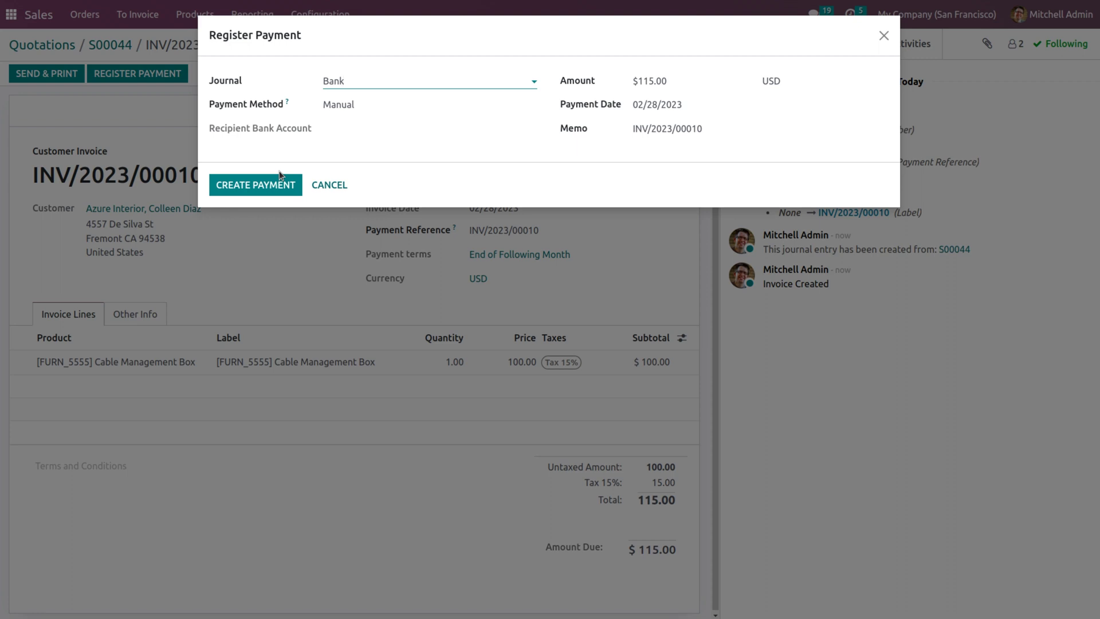
{"action": "left_click", "coordinate": [255, 190]}
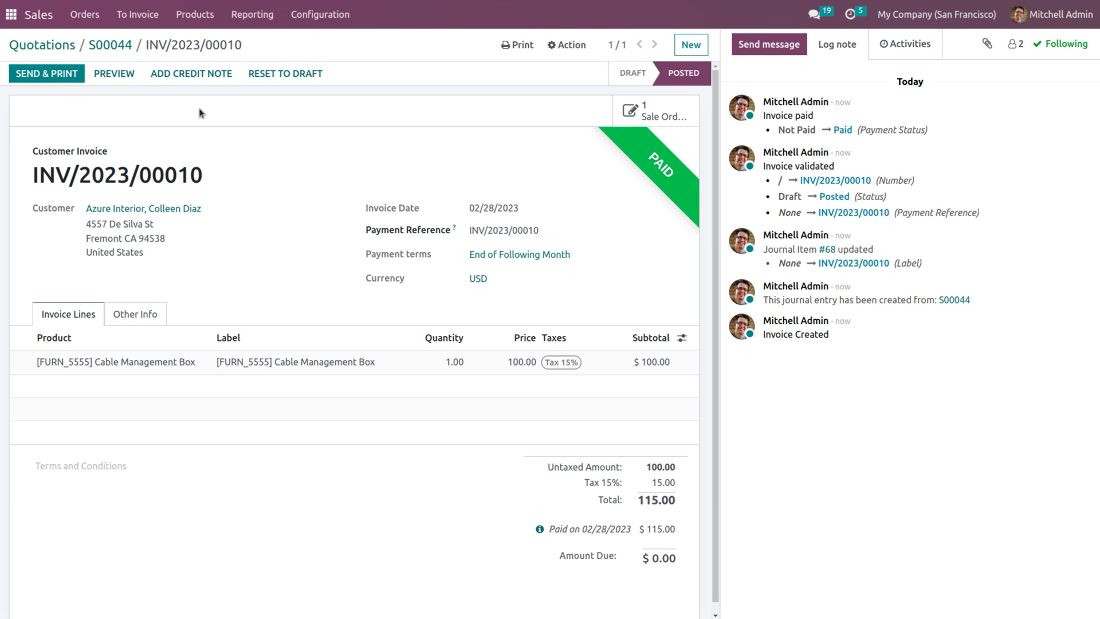
- Validate delivery WH/OUT/00034 with Immediate Transfer and view its Traceability report for lot CM-BOX-00001
{"action": "left_click", "coordinate": [110, 45]}
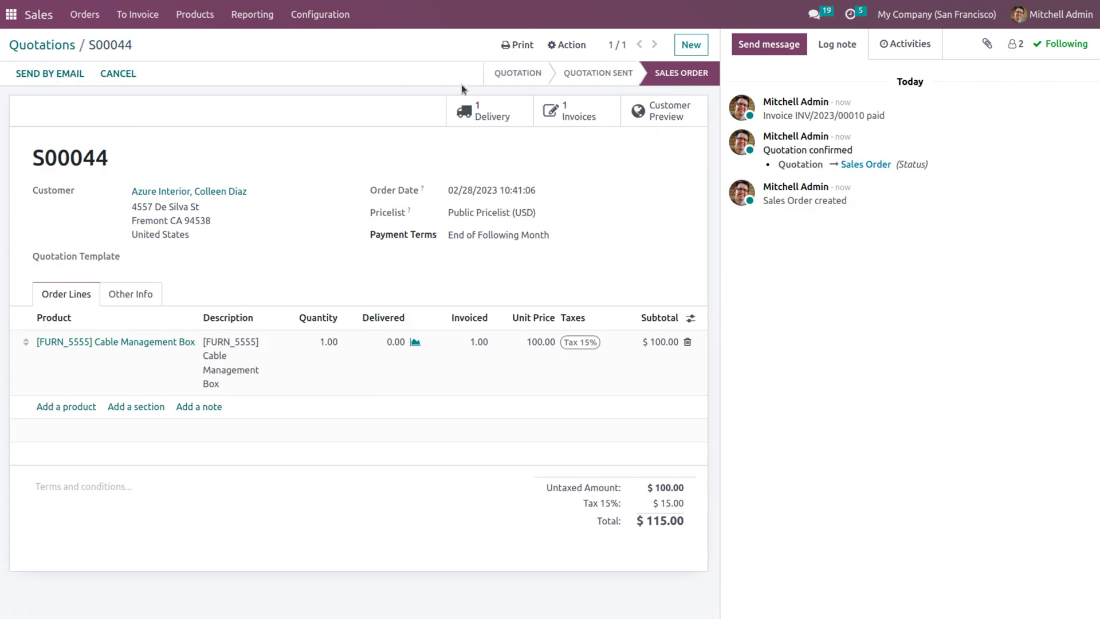
{"action": "left_click", "coordinate": [514, 117]}
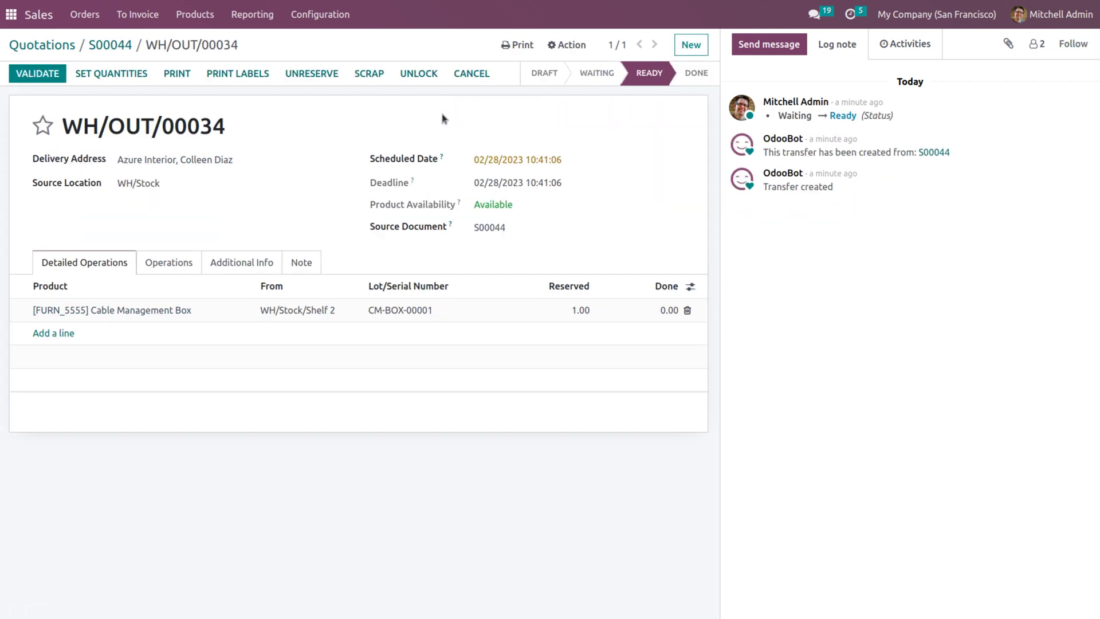
{"action": "left_click", "coordinate": [61, 79]}
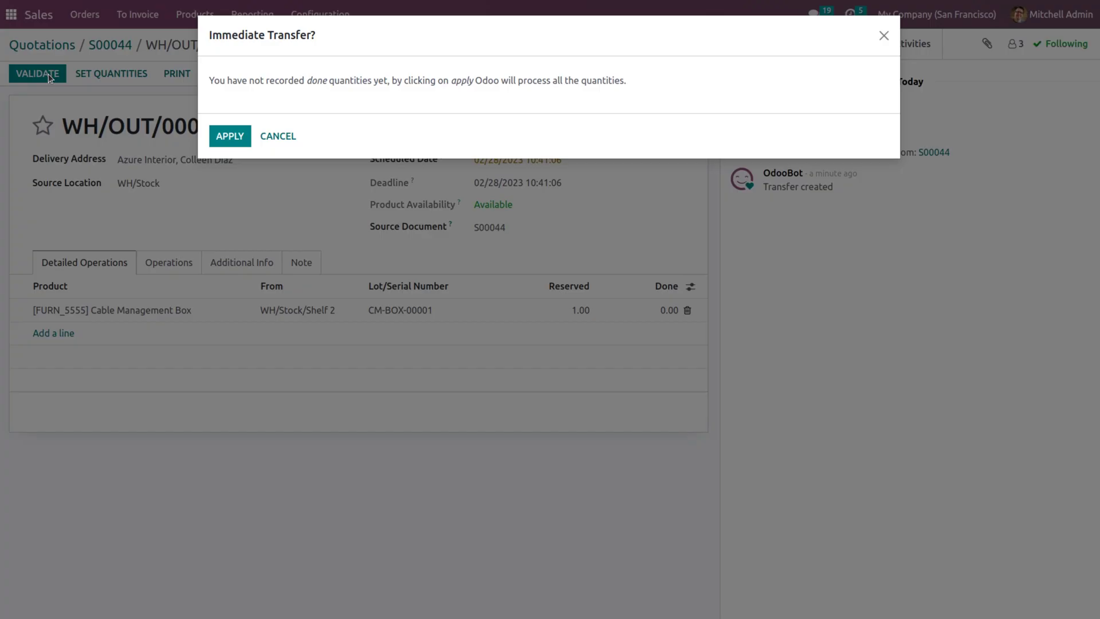
{"action": "left_click", "coordinate": [232, 139]}
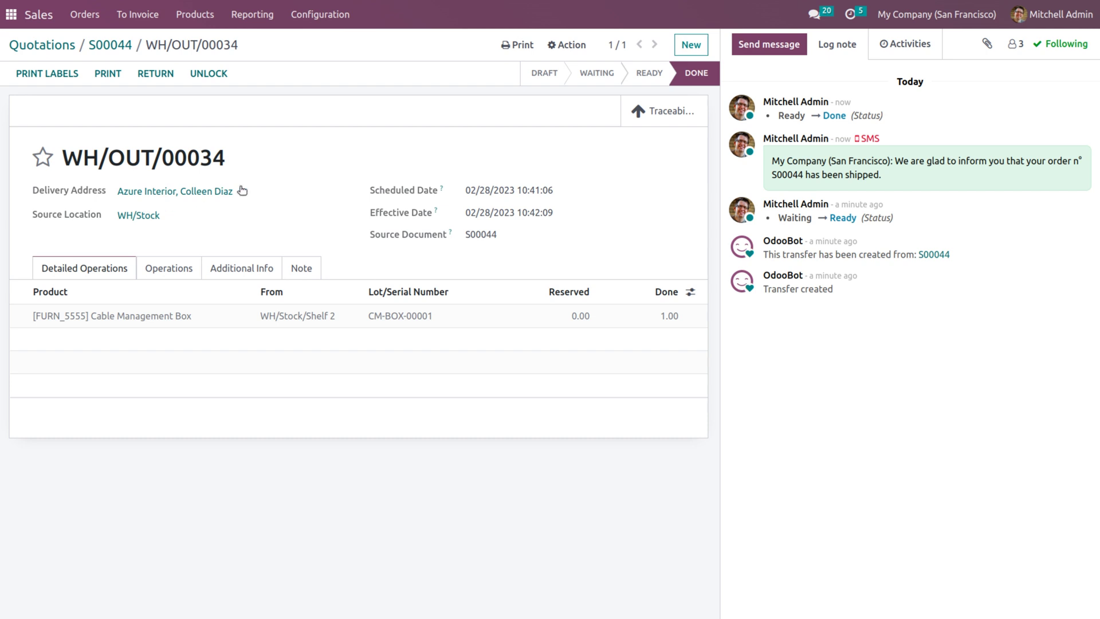
{"action": "left_click", "coordinate": [681, 110]}
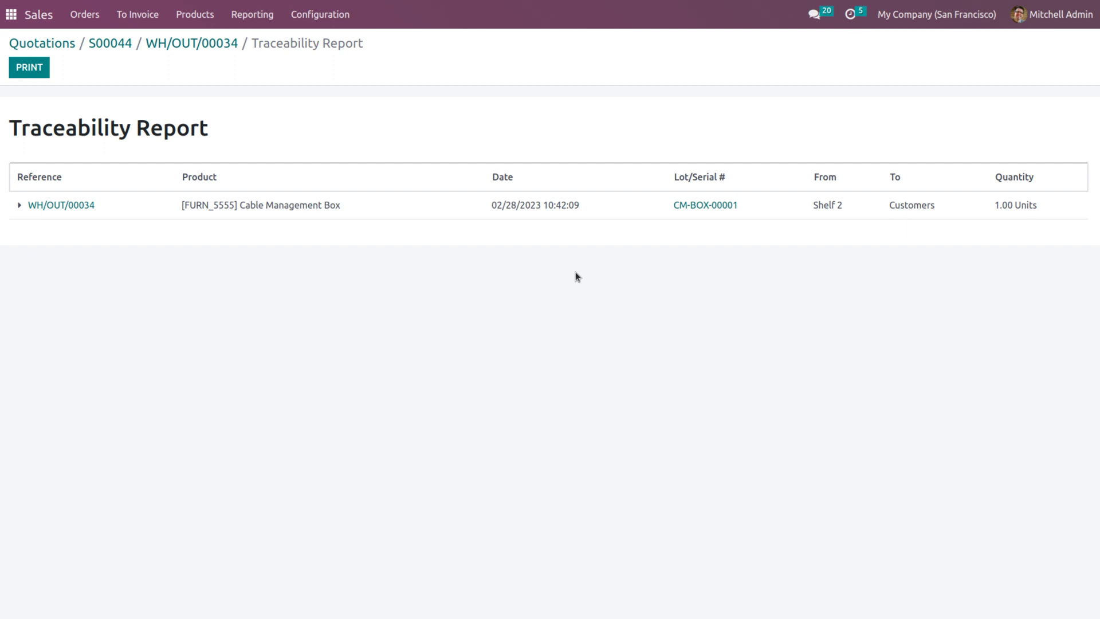
- Return WH/OUT/00034 to WH/Stock as WH/RET/00007, validate it, check its traceability, then reopen WH/OUT/00034
{"action": "left_click", "coordinate": [193, 44]}
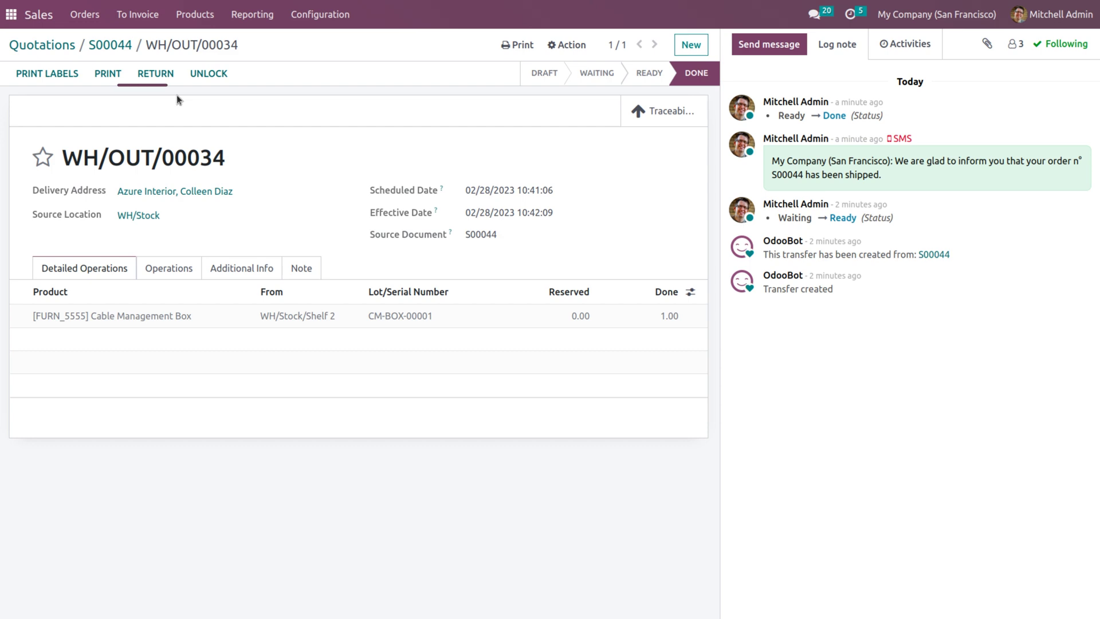
{"action": "left_click", "coordinate": [155, 73]}
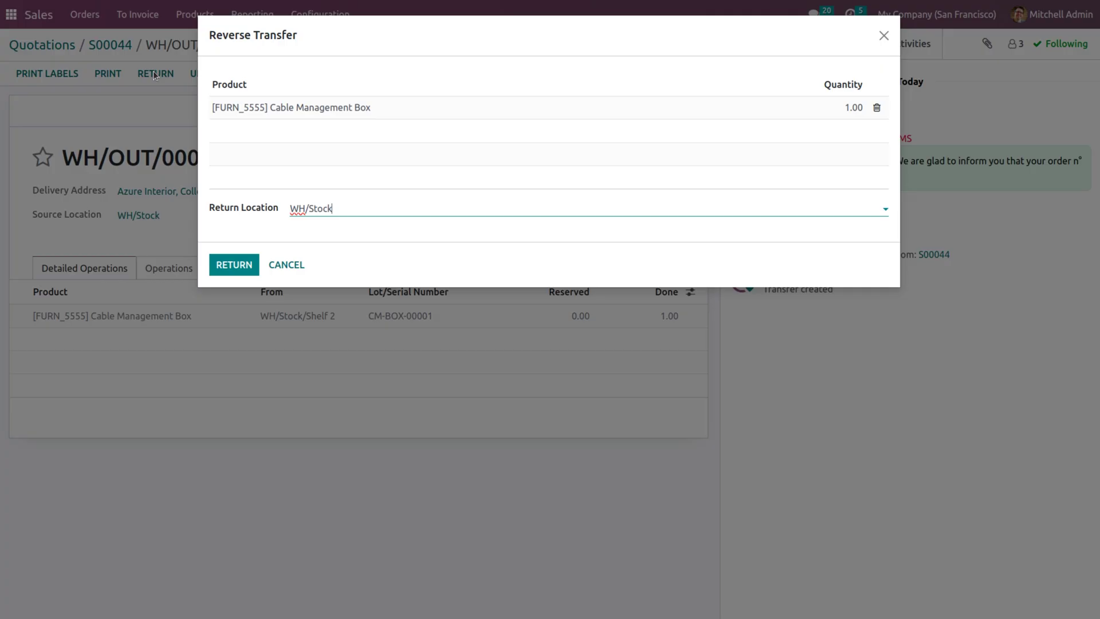
{"action": "left_click", "coordinate": [232, 271]}
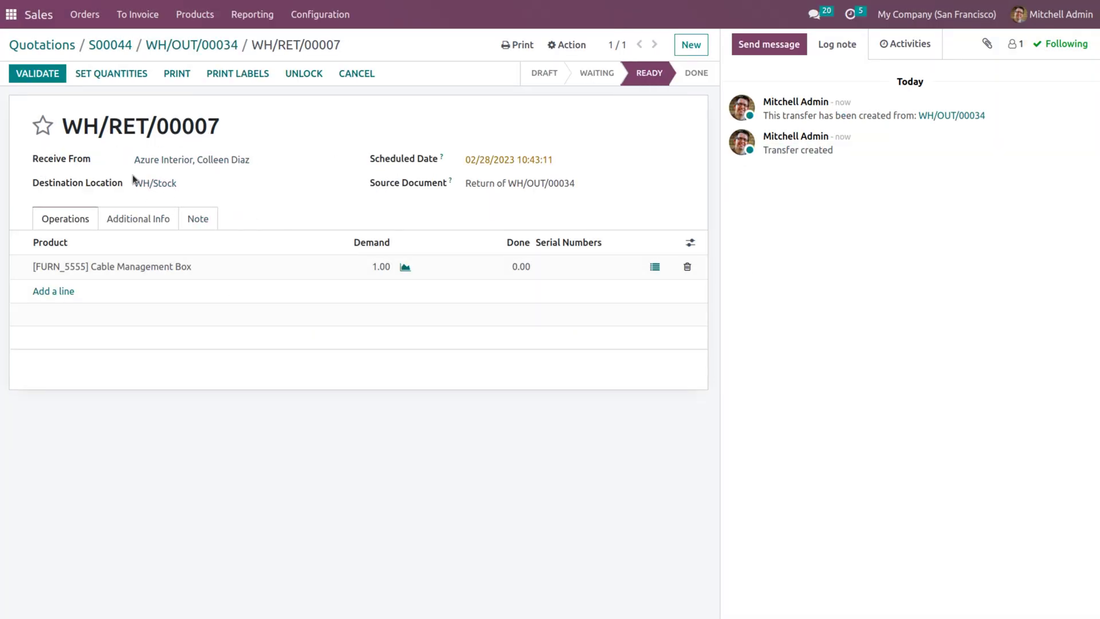
{"action": "left_click", "coordinate": [91, 73]}
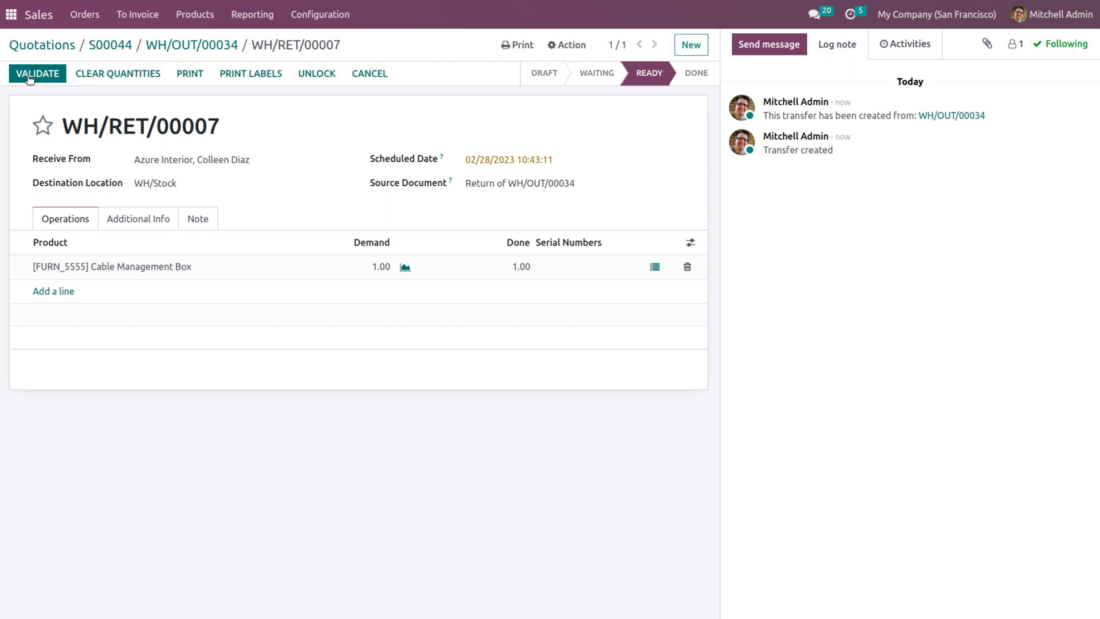
{"action": "left_click", "coordinate": [27, 78]}
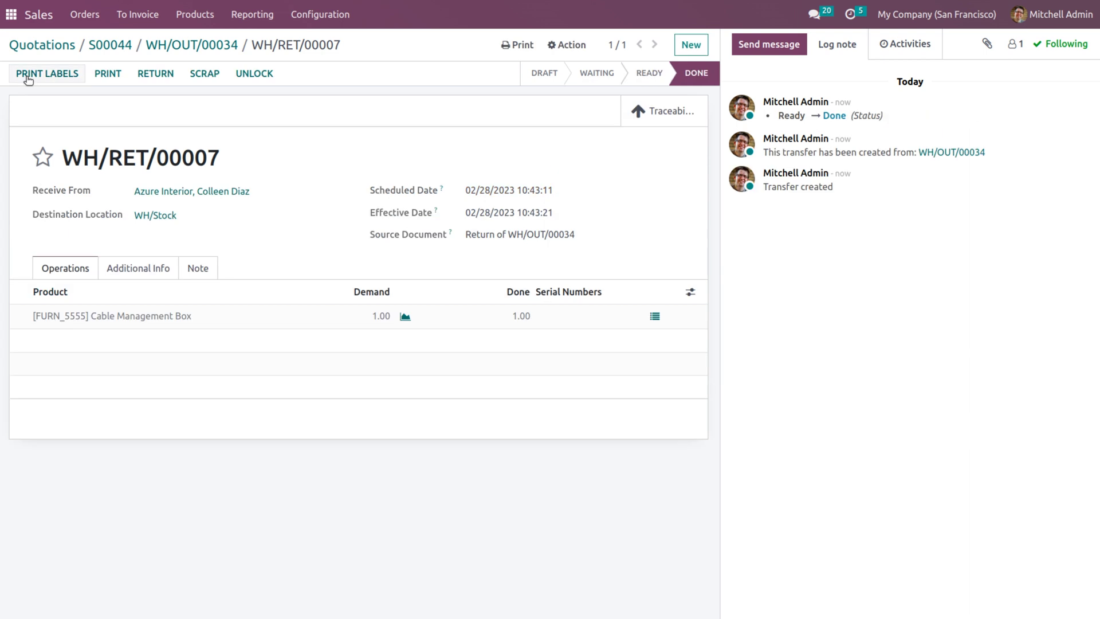
{"action": "left_click", "coordinate": [670, 123]}
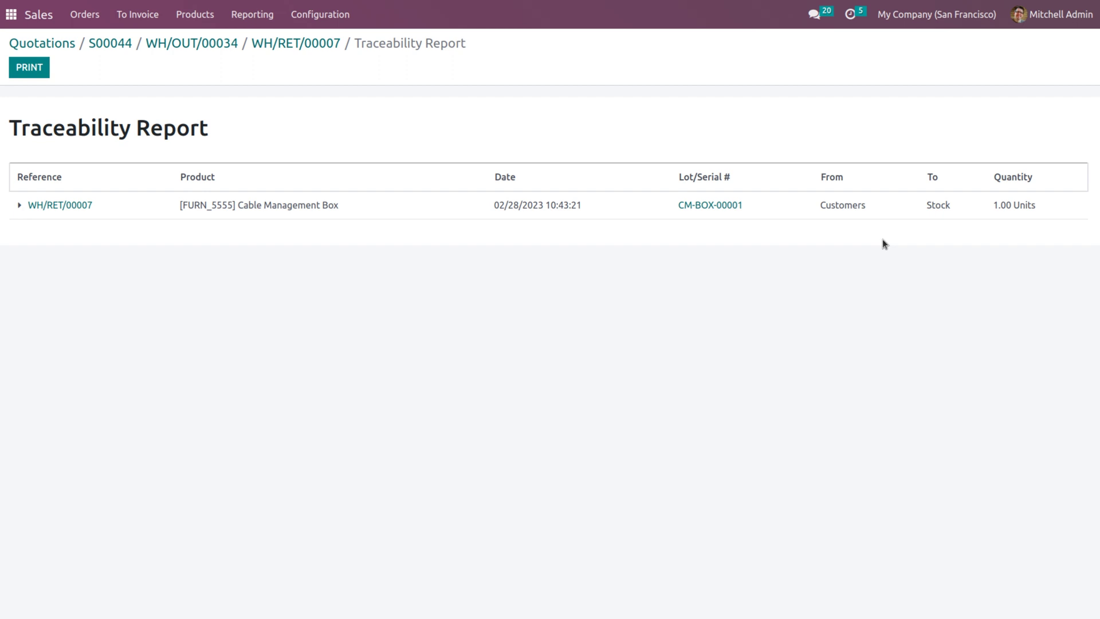
{"action": "left_click", "coordinate": [196, 45]}
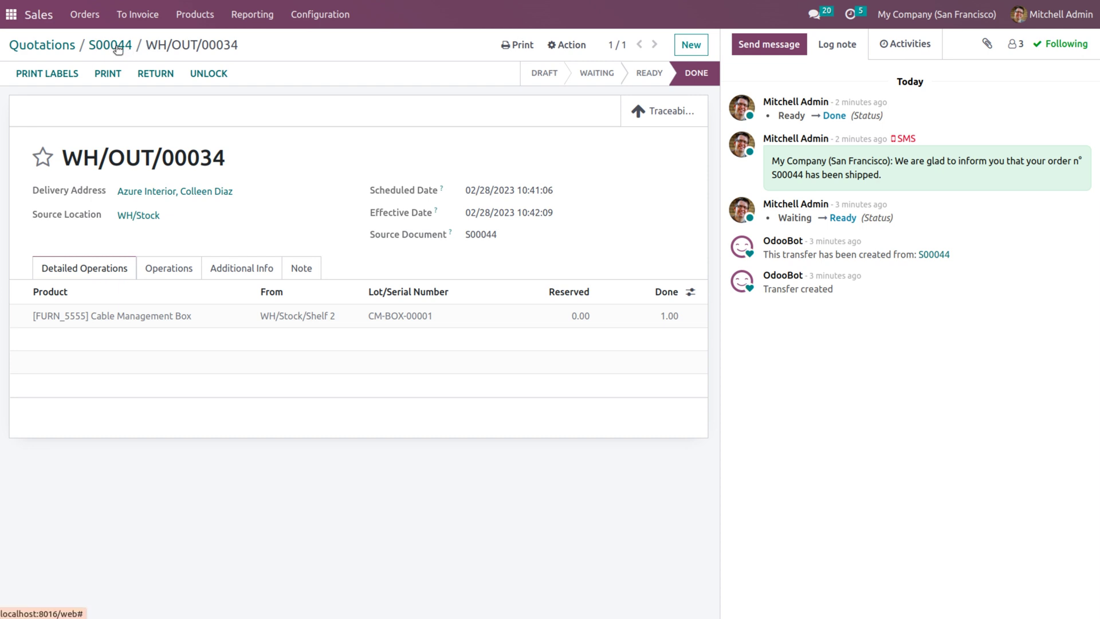
- Reverse invoice INV/2023/00010 with a credit note, reason 'not required anymore'
{"action": "left_click", "coordinate": [117, 49]}
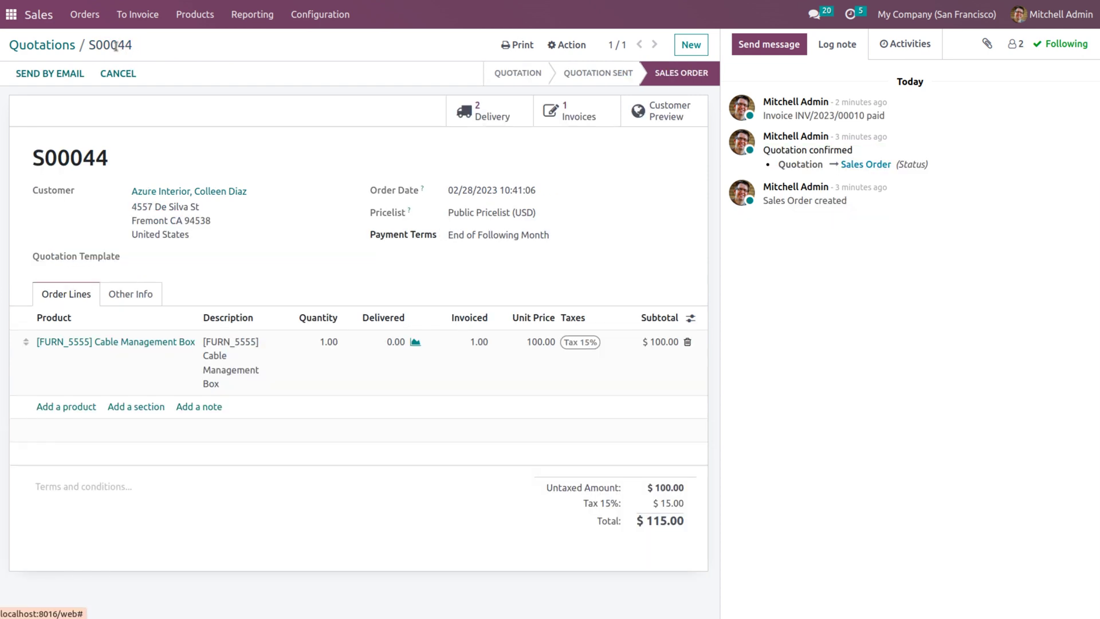
{"action": "left_click", "coordinate": [587, 116]}
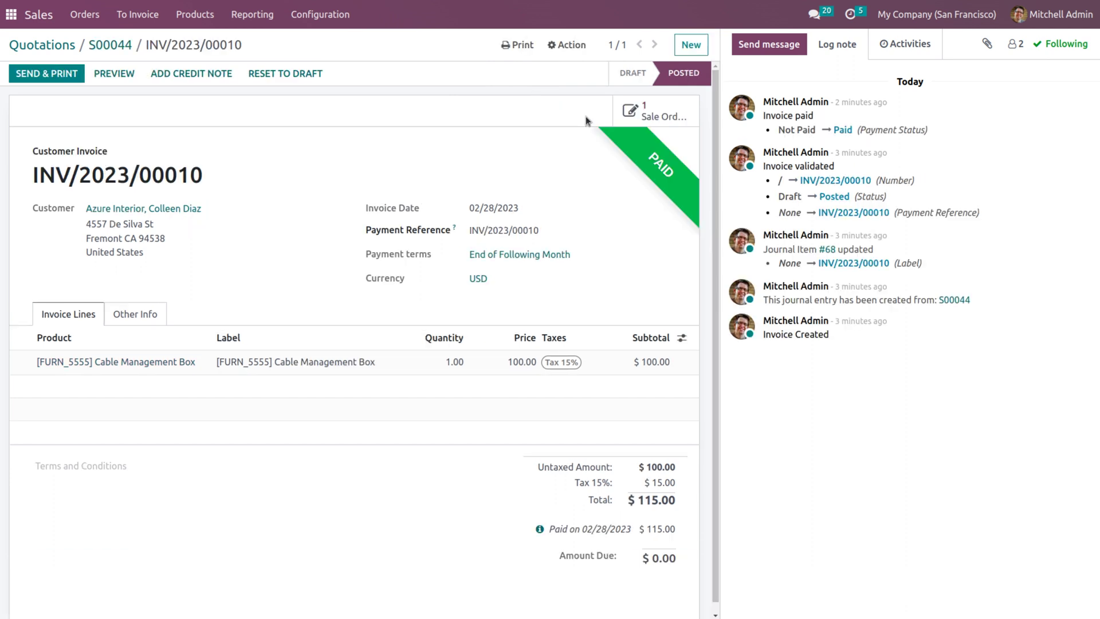
{"action": "left_click", "coordinate": [180, 81]}
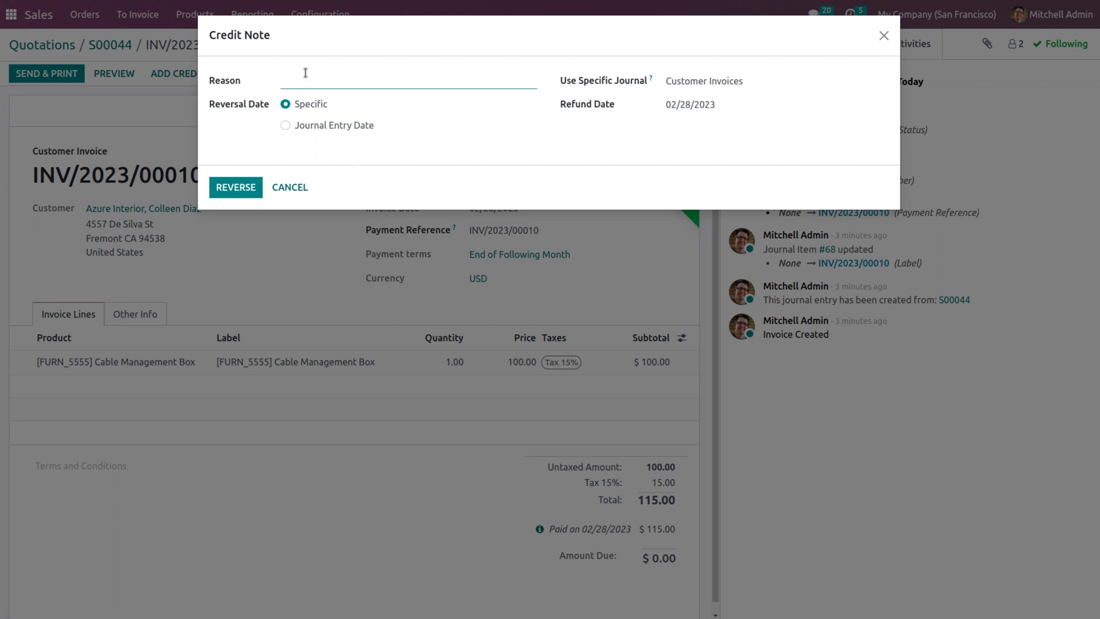
{"action": "type", "text": "not required anymore"}
{"action": "left_click", "coordinate": [239, 191]}
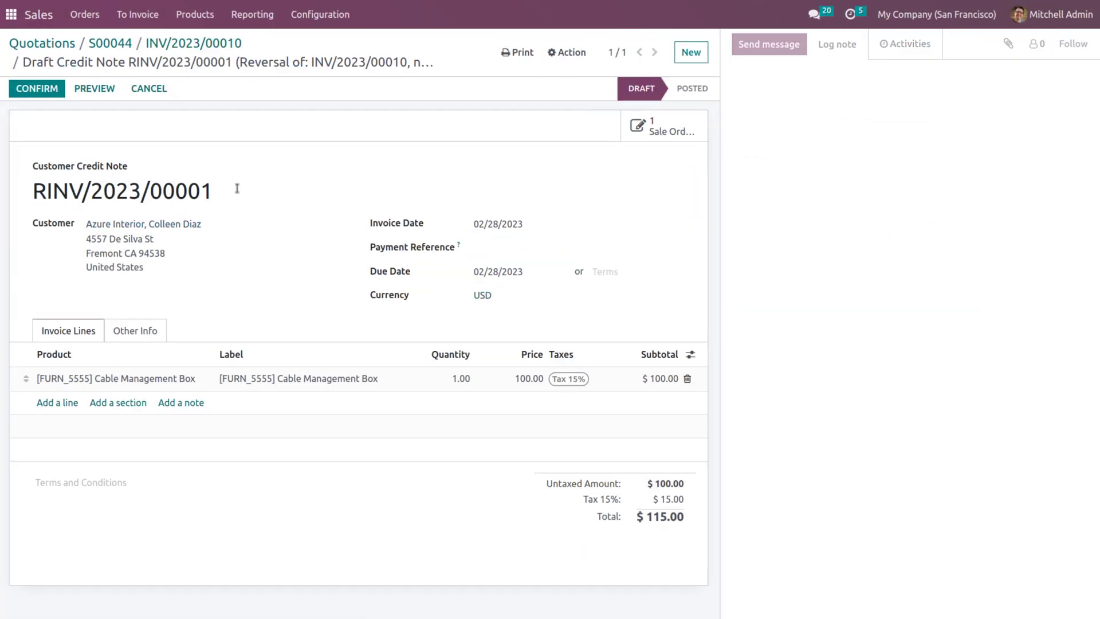
- Post credit note RINV/2023/00001 and register its $115.00 Bank refund payment
{"action": "left_click", "coordinate": [26, 89]}
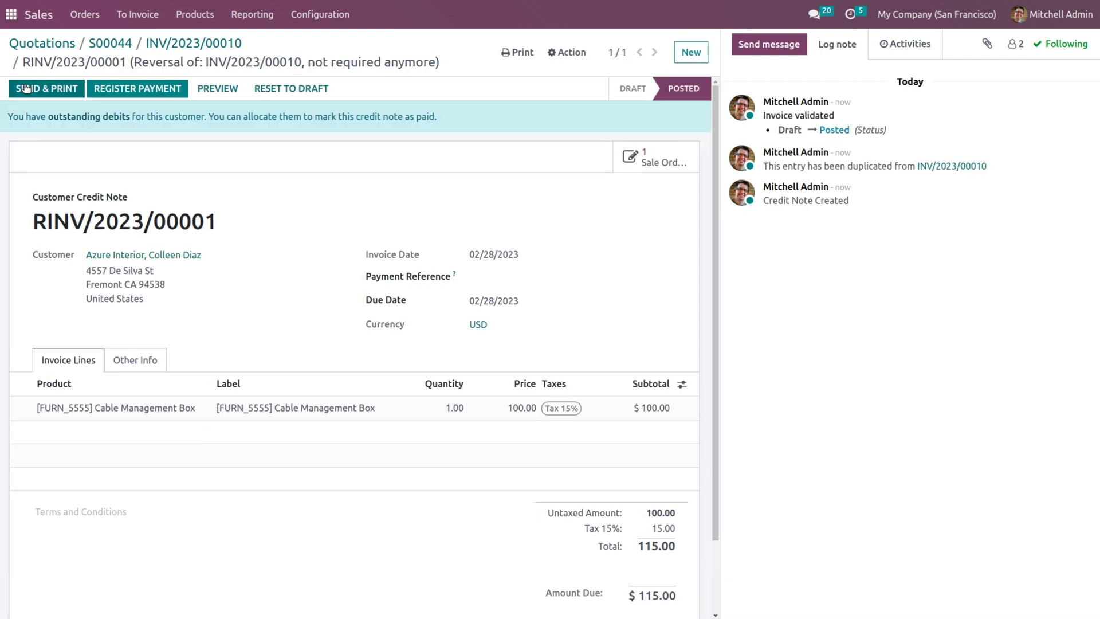
{"action": "left_click", "coordinate": [140, 94]}
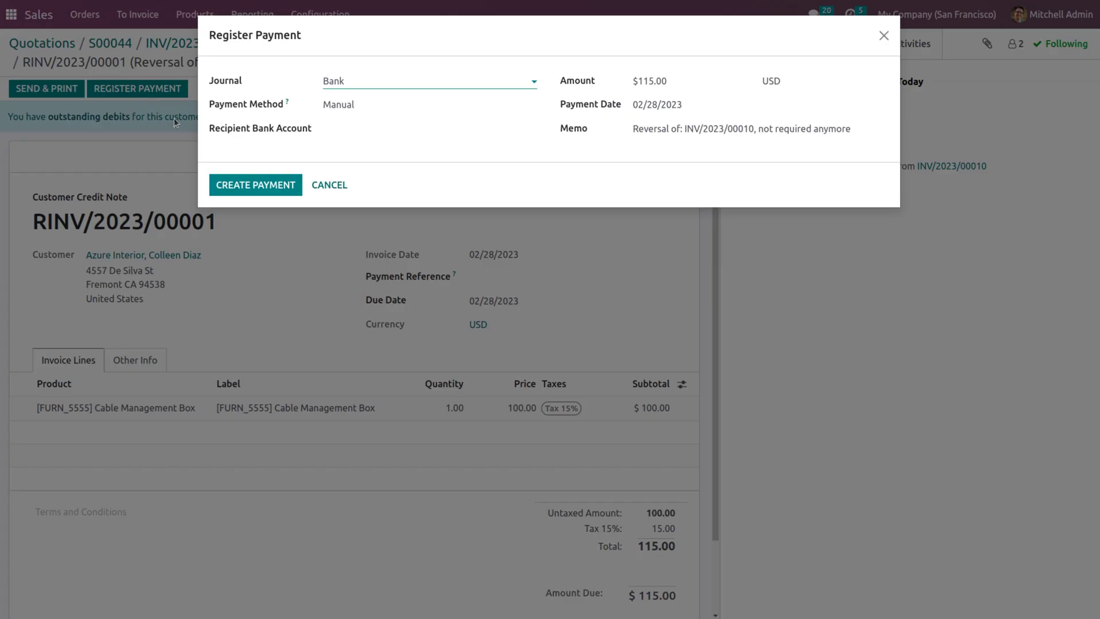
{"action": "left_click", "coordinate": [251, 193]}
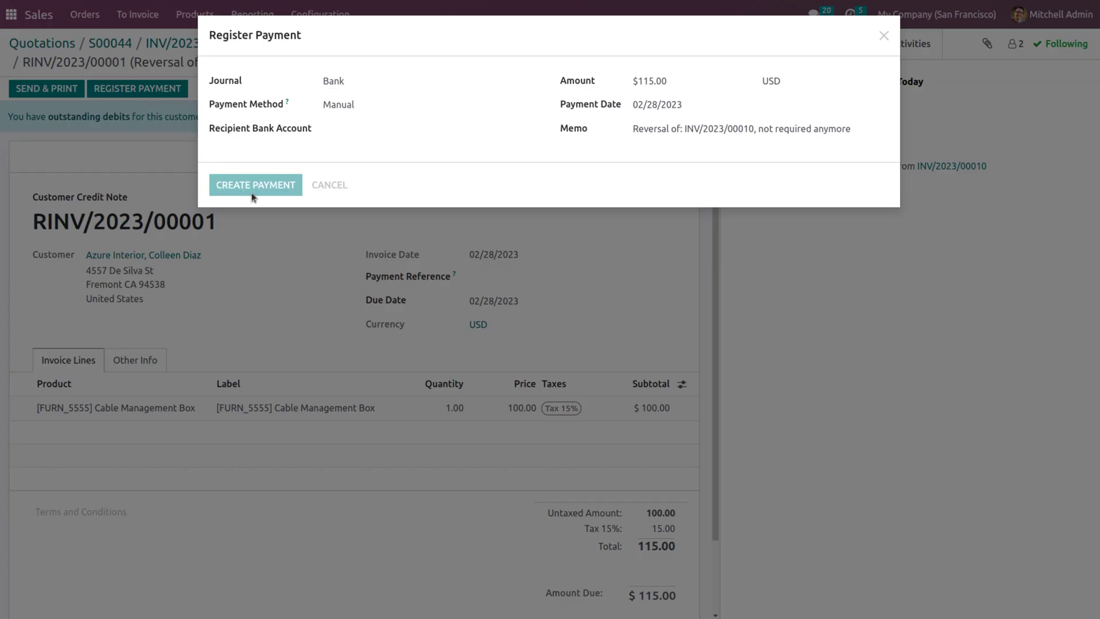